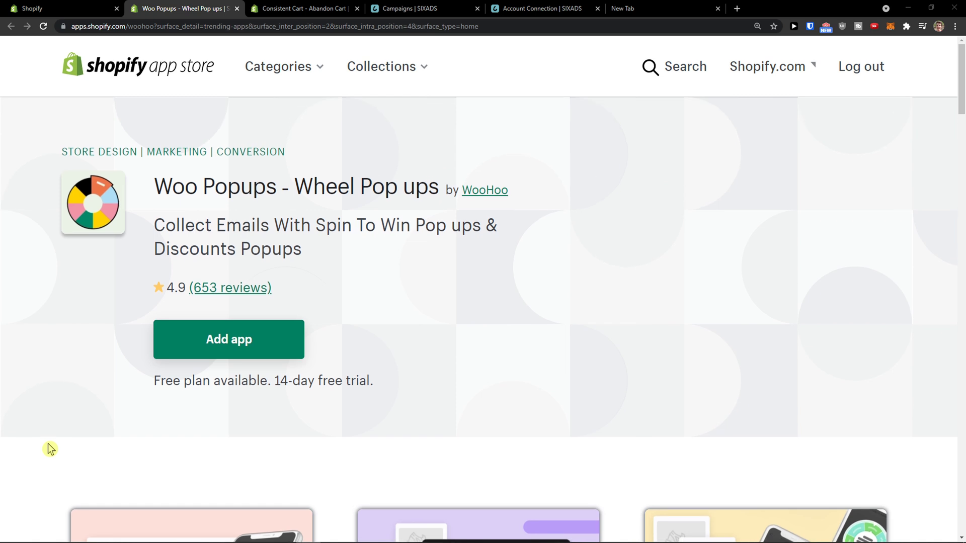
Add the Woo Popups app from its App Store listing to reach the store's permission review.
{"action": "left_click", "coordinate": [199, 347]}
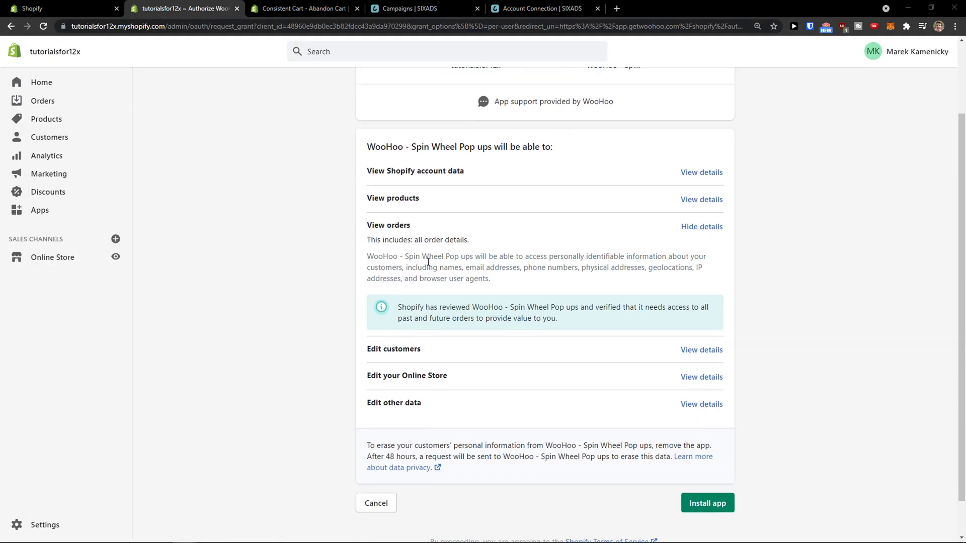
Install WooHoo with its requested permissions and choose the Free plan.
{"action": "left_click", "coordinate": [705, 494]}
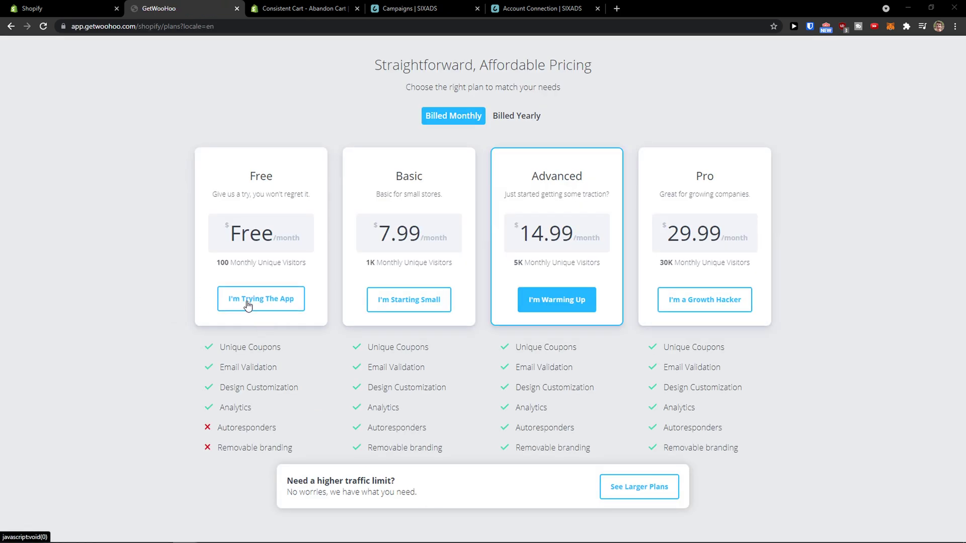
{"action": "left_click", "coordinate": [272, 303]}
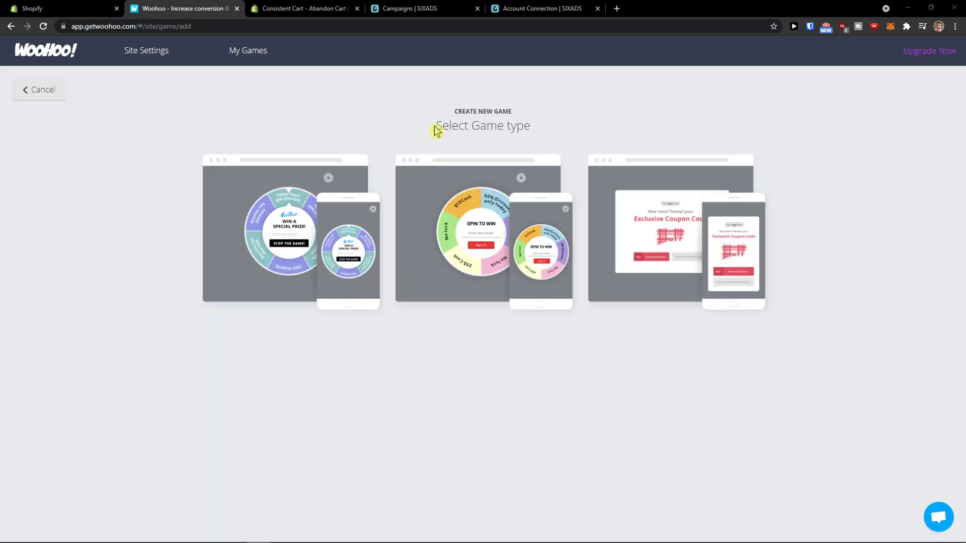
Compare the three game type cards and pick Wheel of Coupons.
{"action": "mouse_move", "coordinate": [440, 179]}
{"action": "mouse_move", "coordinate": [311, 167]}
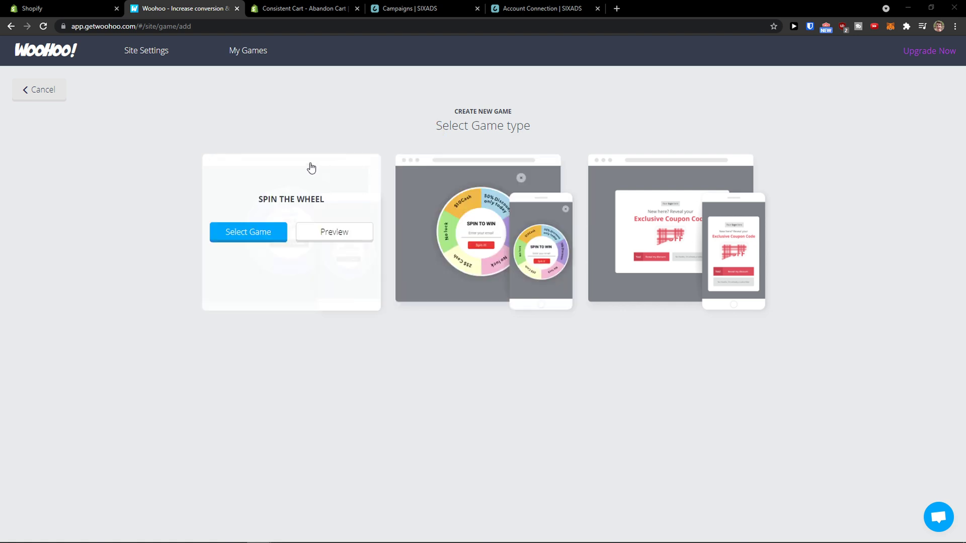
{"action": "mouse_move", "coordinate": [487, 222]}
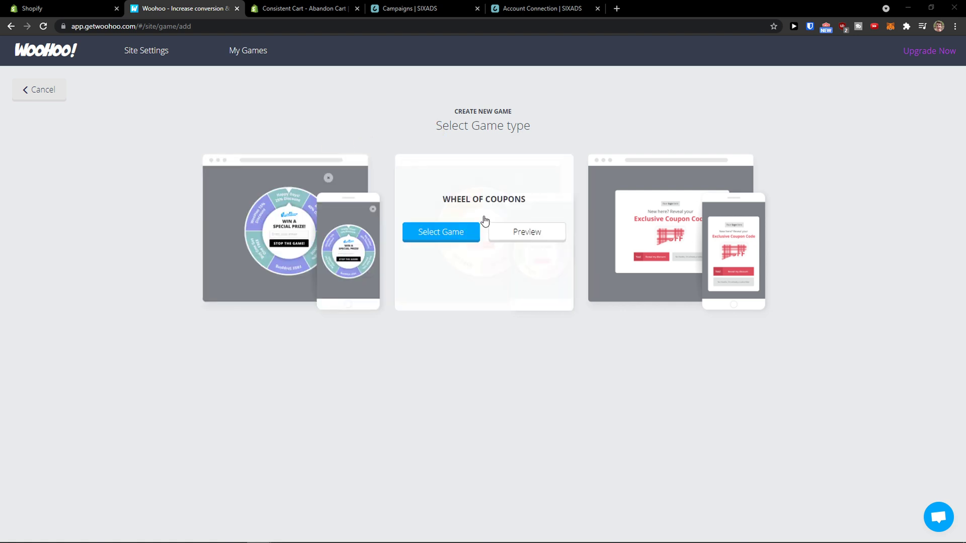
{"action": "mouse_move", "coordinate": [672, 222]}
{"action": "left_click", "coordinate": [430, 236]}
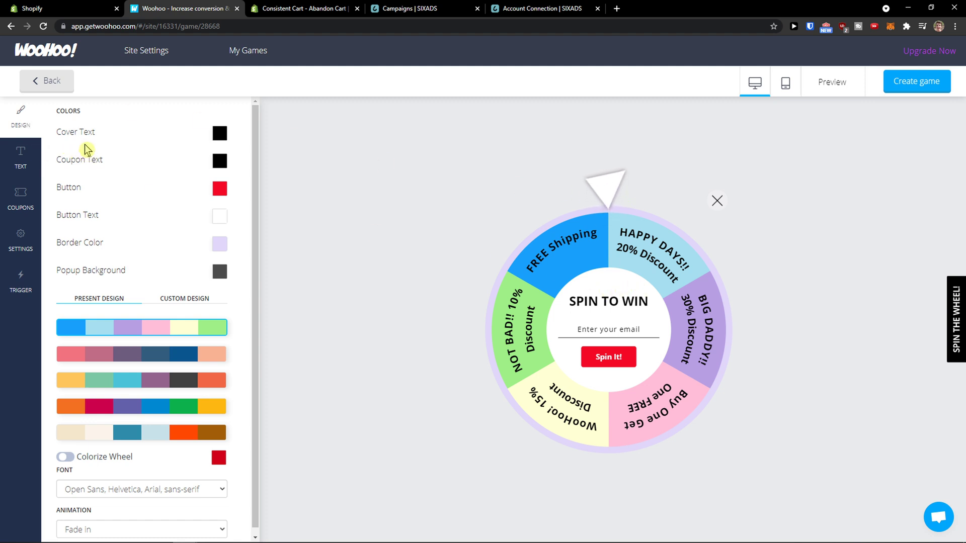
Change the cover text colour to a dark red shade.
{"action": "left_click", "coordinate": [219, 144]}
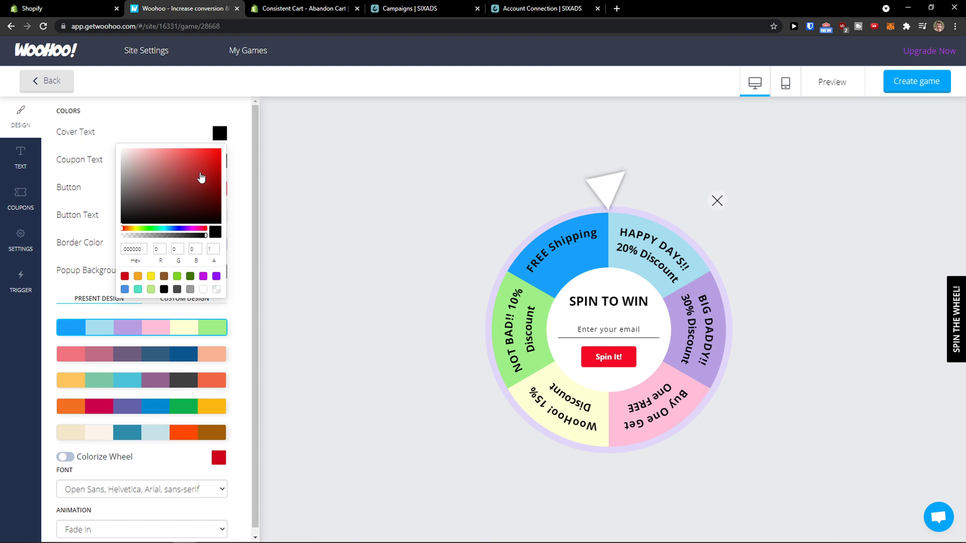
{"action": "left_click_drag", "start_coordinate": [201, 179], "coordinate": [214, 213]}
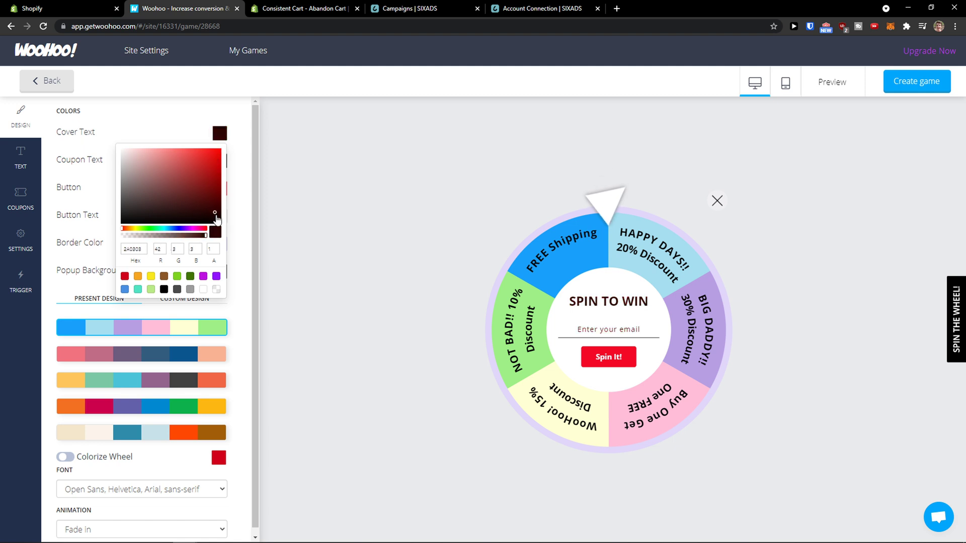
{"action": "left_click", "coordinate": [241, 235]}
Apply the orange, red, purple and blue preset palette to the wheel slices.
{"action": "scroll", "coordinate": [218, 243], "scroll_direction": "down", "scroll_amount": 1}
{"action": "left_click", "coordinate": [156, 346]}
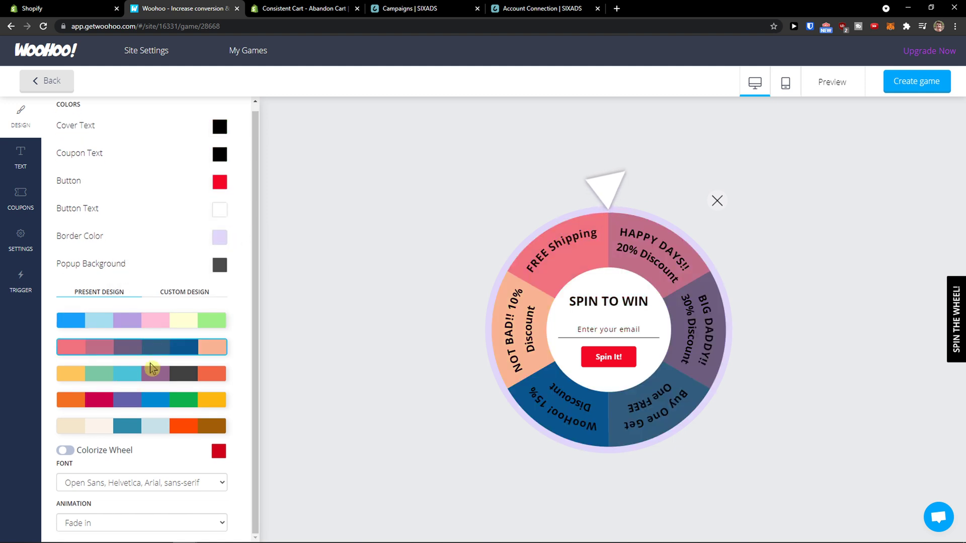
{"action": "left_click", "coordinate": [151, 372]}
{"action": "left_click", "coordinate": [147, 401]}
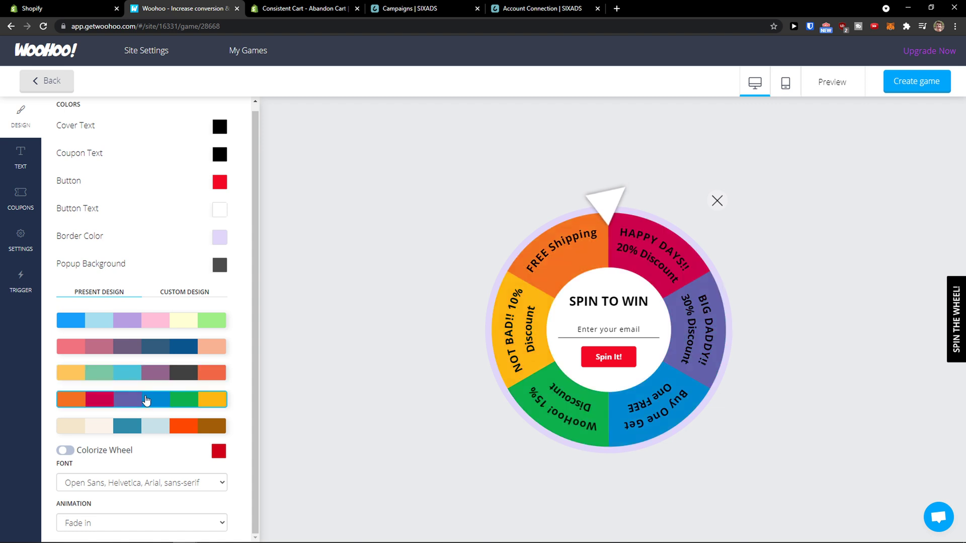
{"action": "left_click", "coordinate": [136, 427]}
{"action": "left_click", "coordinate": [139, 398]}
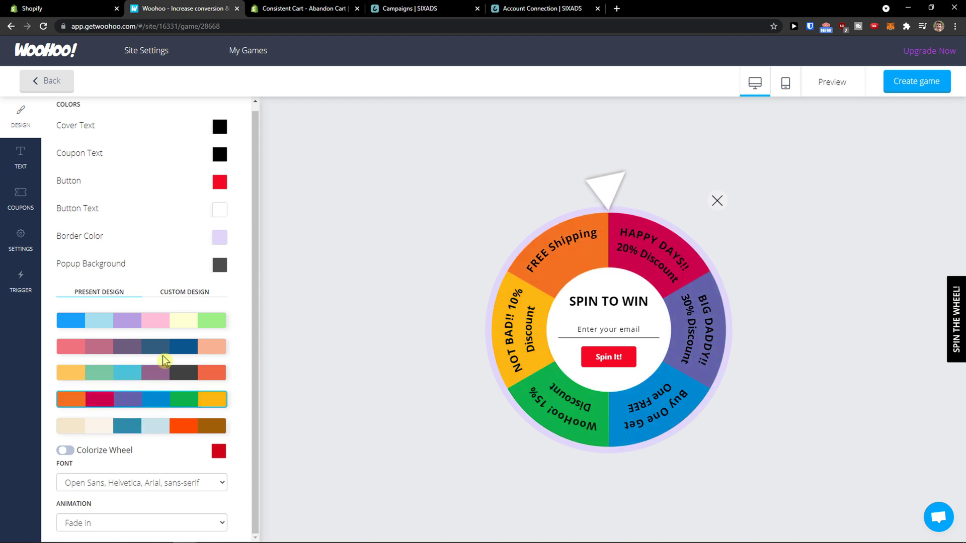
{"action": "left_click", "coordinate": [192, 299]}
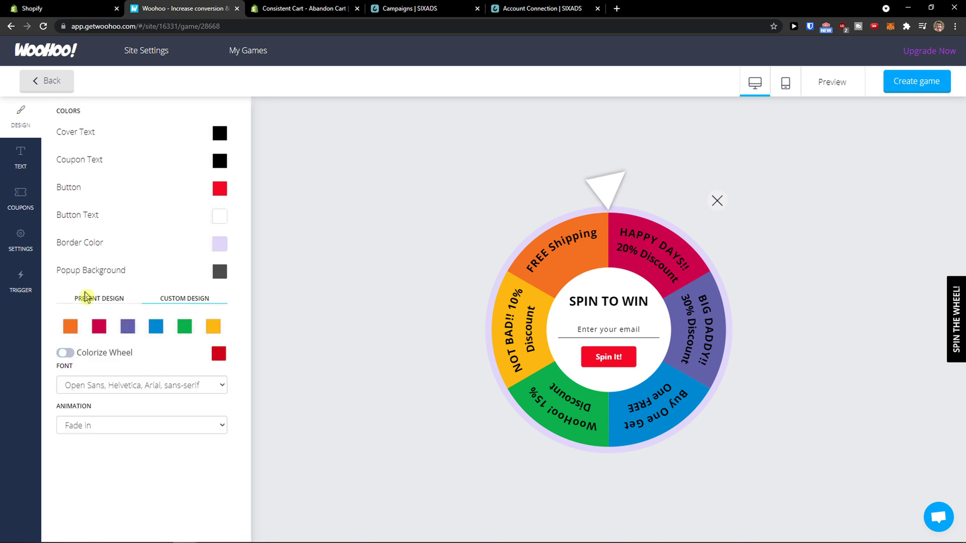
{"action": "left_click", "coordinate": [86, 298]}
{"action": "left_click", "coordinate": [224, 400]}
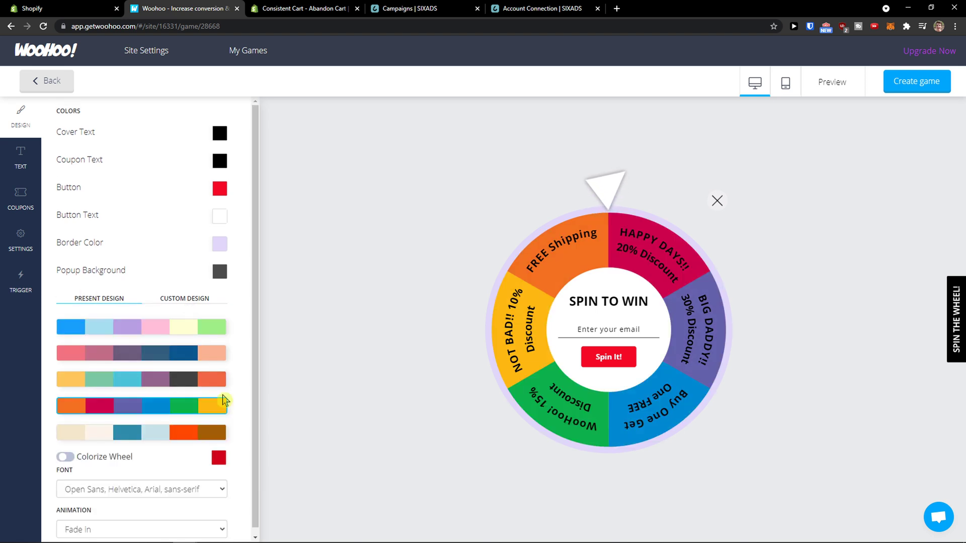
Keep the Fade in popup animation and preview the popup.
{"action": "scroll", "coordinate": [224, 400], "scroll_direction": "down", "scroll_amount": 1}
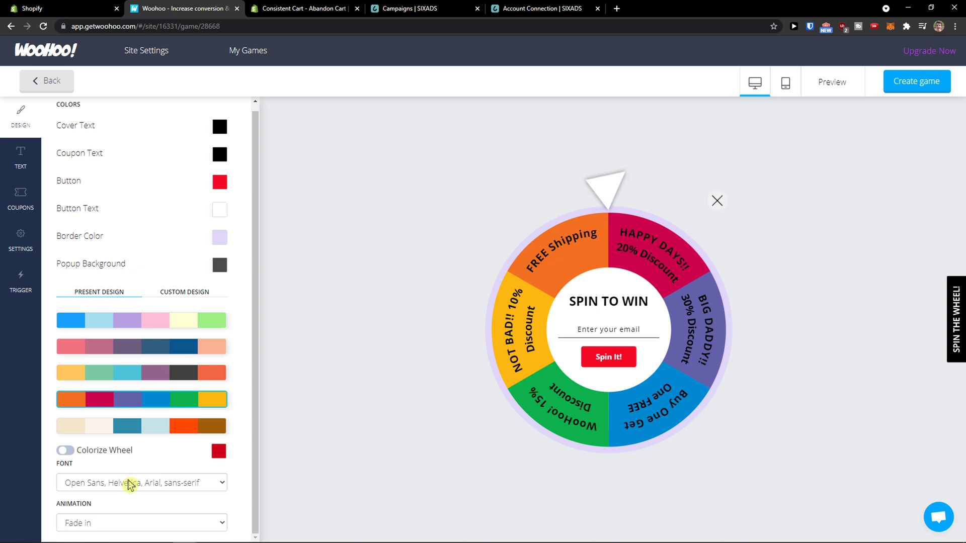
{"action": "left_click", "coordinate": [101, 519]}
{"action": "left_click", "coordinate": [99, 525]}
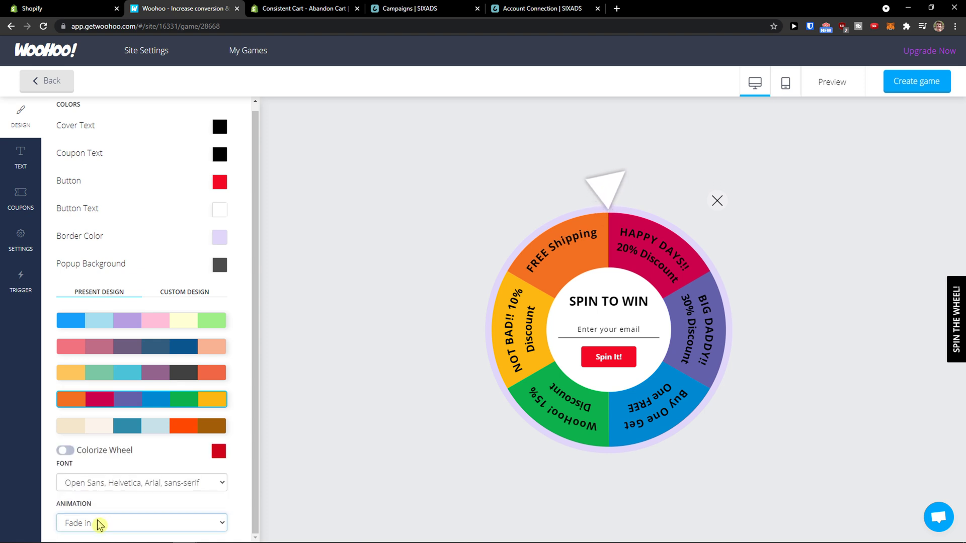
{"action": "left_click", "coordinate": [828, 87]}
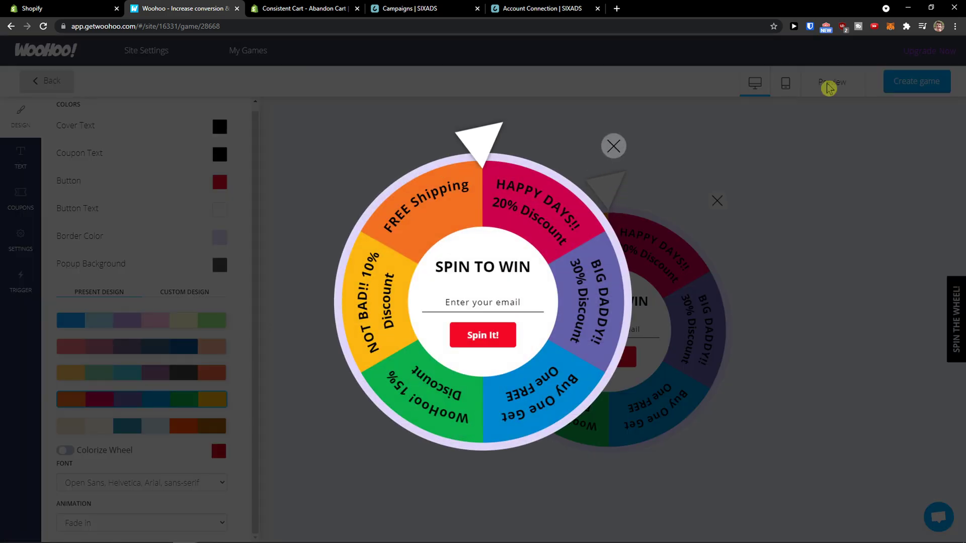
{"action": "left_click", "coordinate": [482, 334]}
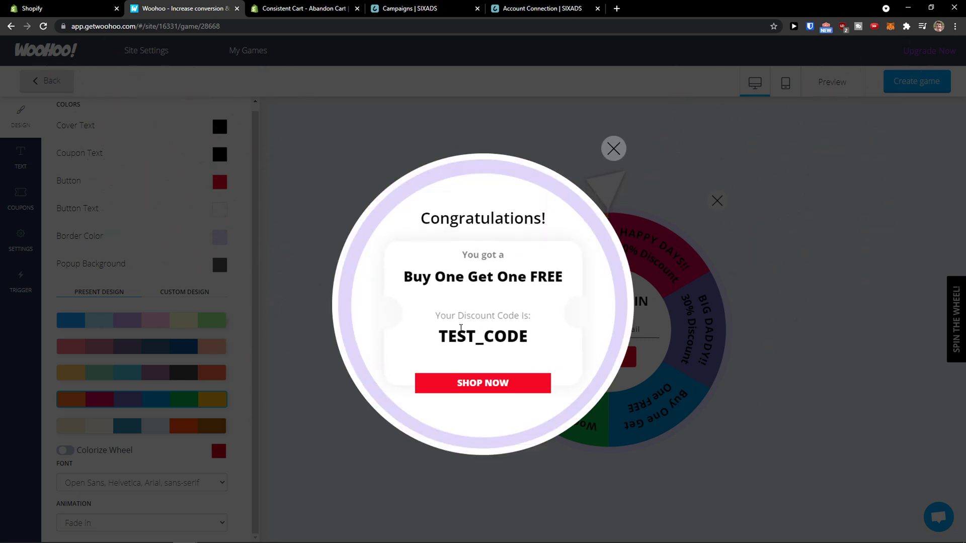
{"action": "left_click", "coordinate": [613, 148]}
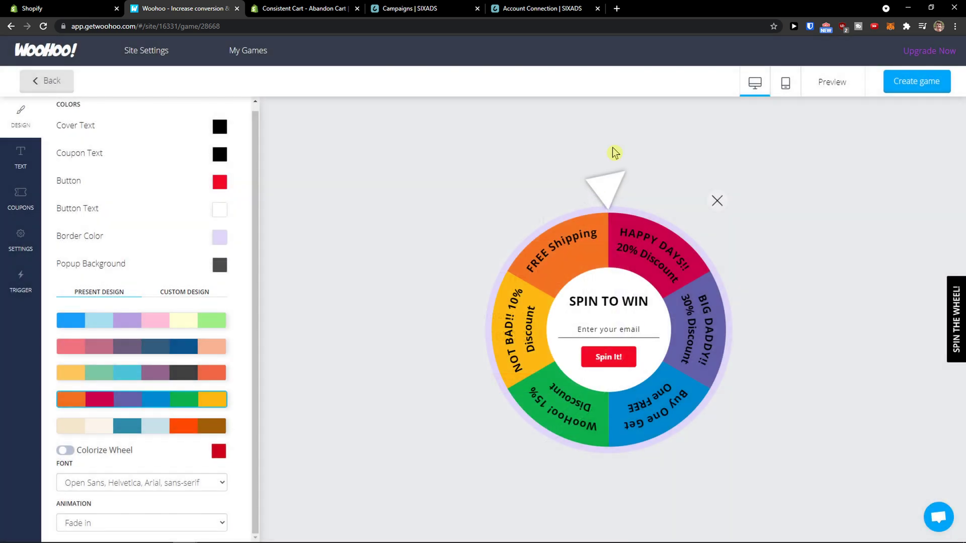
{"action": "left_click", "coordinate": [19, 155]}
Expand and collapse the Start, Play, Win screen and Bar text sections in turn.
{"action": "left_click", "coordinate": [61, 111]}
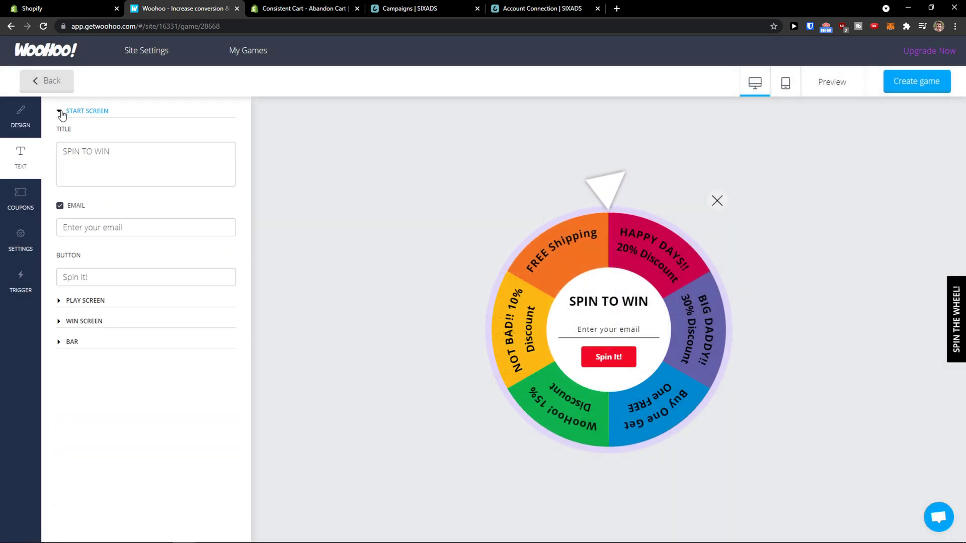
{"action": "left_click", "coordinate": [60, 112]}
{"action": "left_click", "coordinate": [60, 133]}
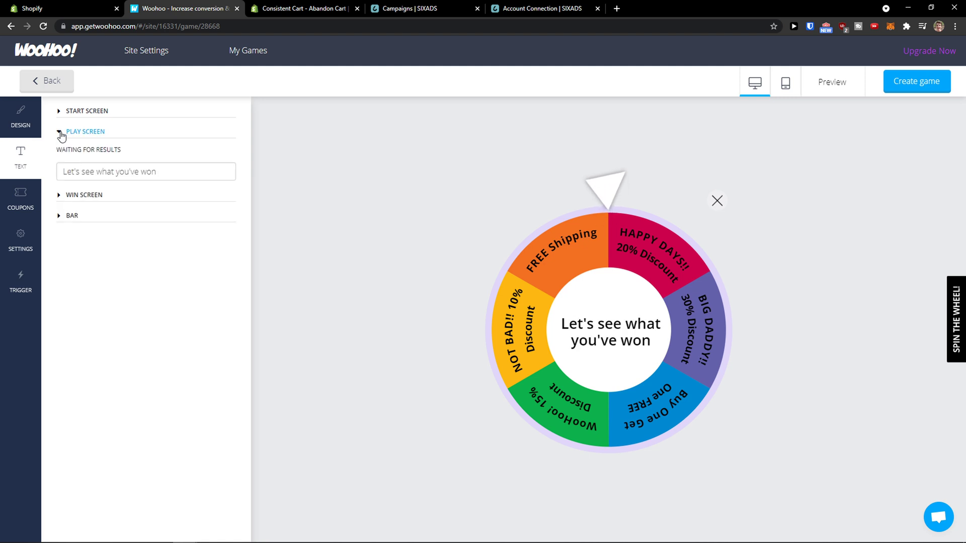
{"action": "left_click", "coordinate": [60, 133]}
{"action": "left_click", "coordinate": [60, 154]}
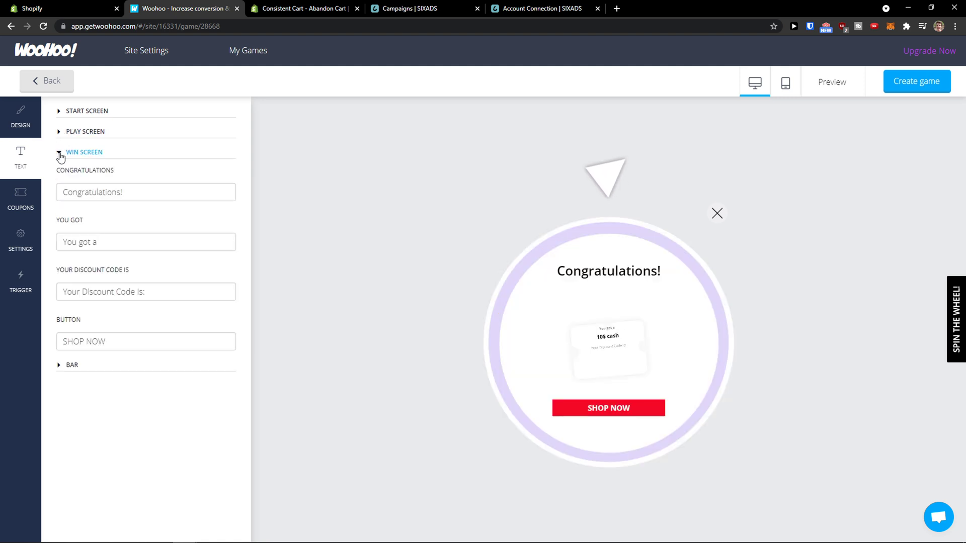
{"action": "left_click", "coordinate": [61, 155]}
{"action": "left_click", "coordinate": [61, 174]}
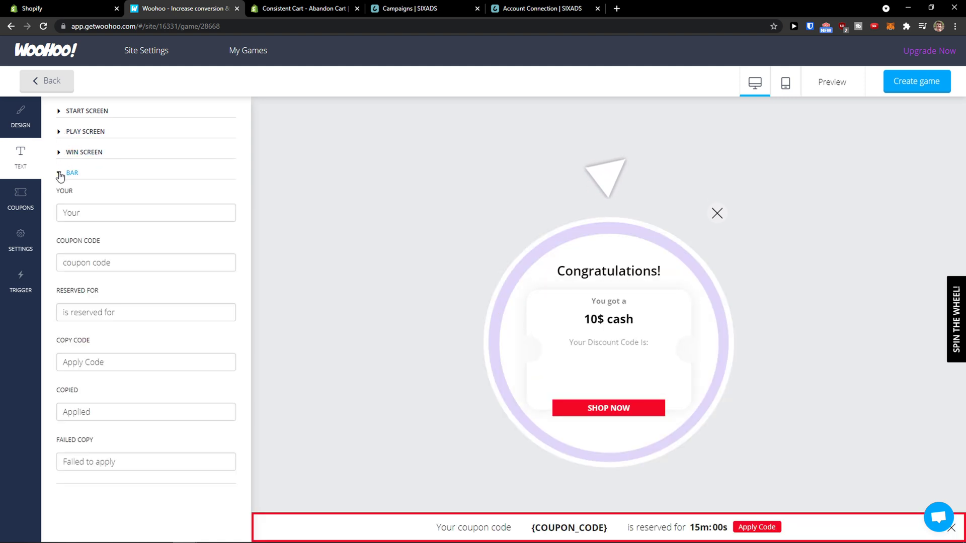
{"action": "left_click", "coordinate": [60, 174]}
Reopen the Start, Play and Win screen and coupon bar text fields to review them.
{"action": "left_click", "coordinate": [61, 112]}
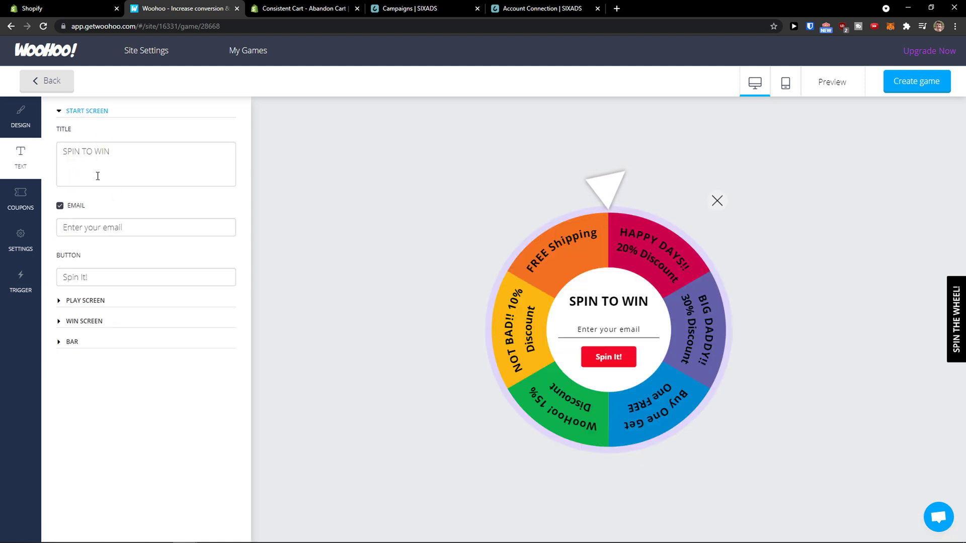
{"action": "left_click", "coordinate": [61, 302]}
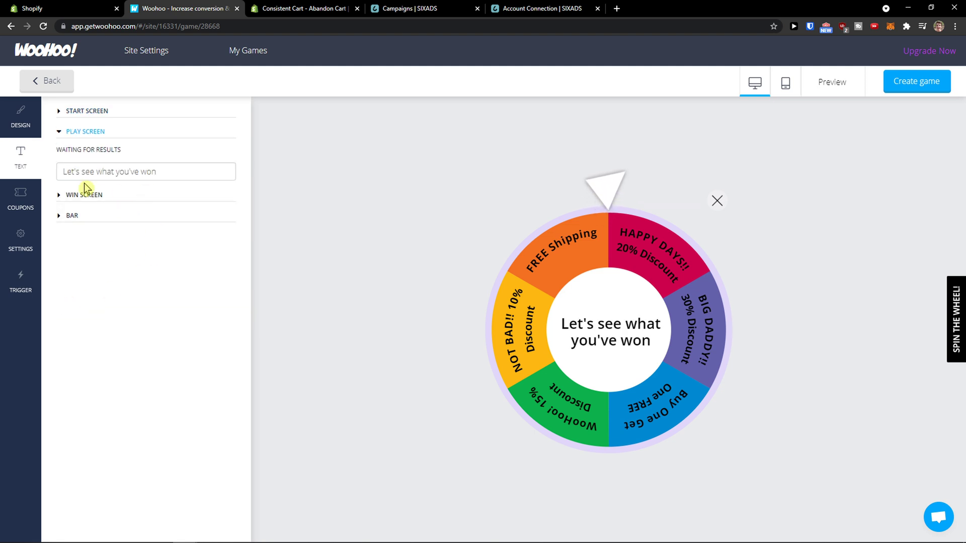
{"action": "left_click", "coordinate": [61, 196]}
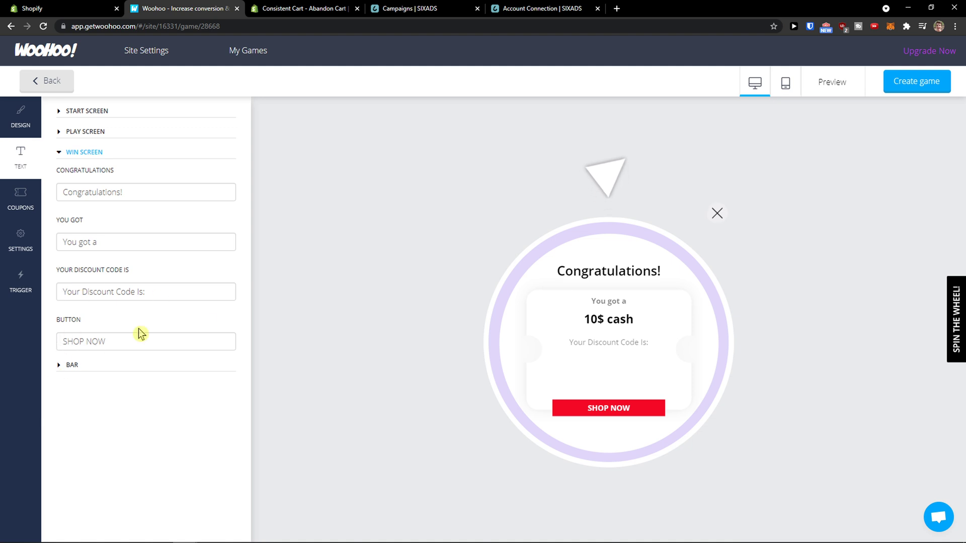
{"action": "left_click", "coordinate": [59, 366]}
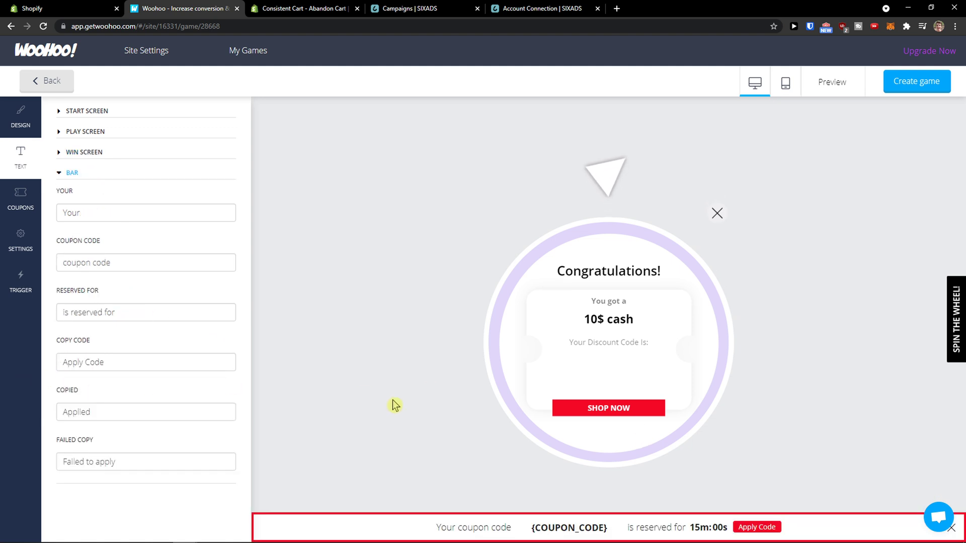
{"action": "left_click", "coordinate": [63, 175]}
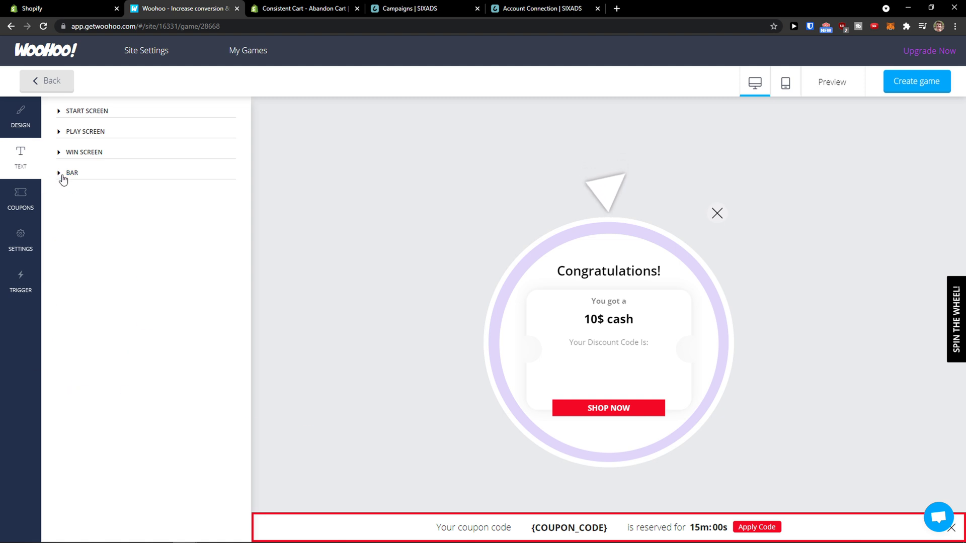
Open the coupon list and delete the first coupon's unique codes.
{"action": "left_click", "coordinate": [26, 196]}
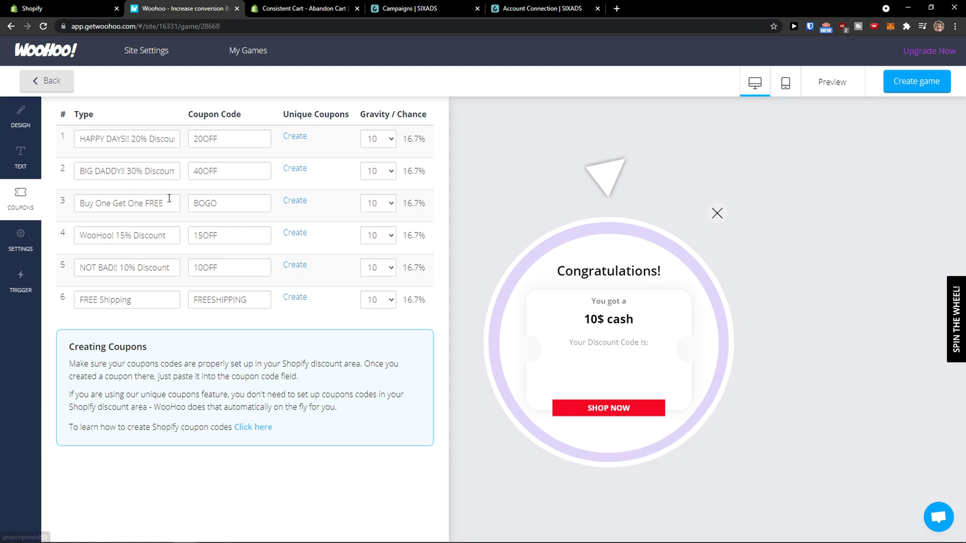
{"action": "left_click_drag", "start_coordinate": [121, 139], "coordinate": [282, 137]}
{"action": "left_click", "coordinate": [302, 138]}
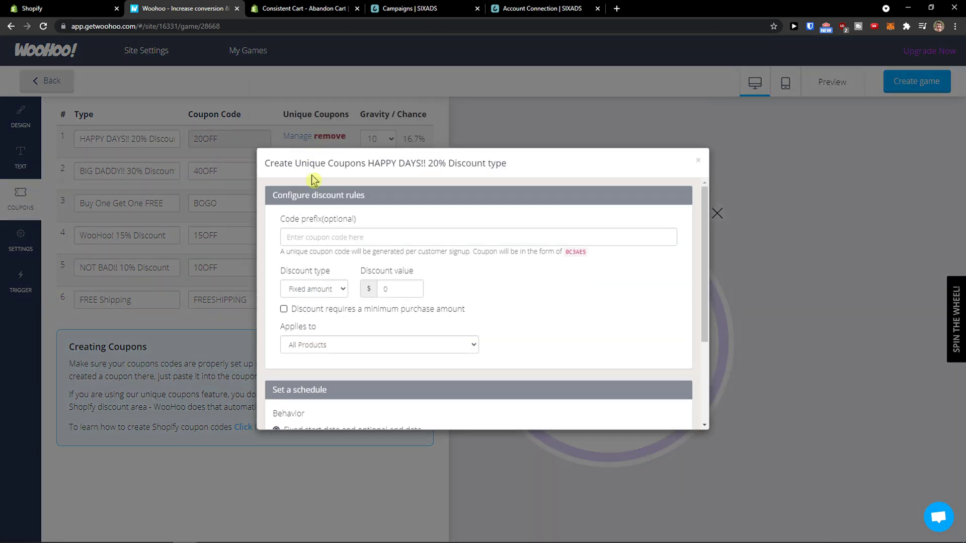
{"action": "scroll", "coordinate": [419, 280], "scroll_direction": "down", "scroll_amount": 2}
{"action": "left_click", "coordinate": [214, 308]}
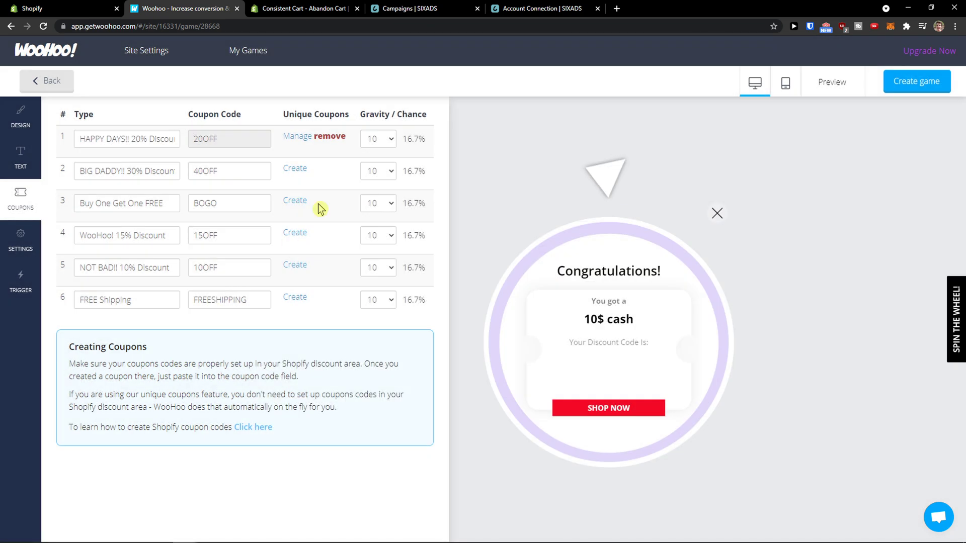
{"action": "left_click", "coordinate": [339, 145]}
{"action": "left_click", "coordinate": [478, 346]}
Dismiss the Deleted! notice and inspect the first three coupon labels and the BOGO code.
{"action": "left_click", "coordinate": [462, 334]}
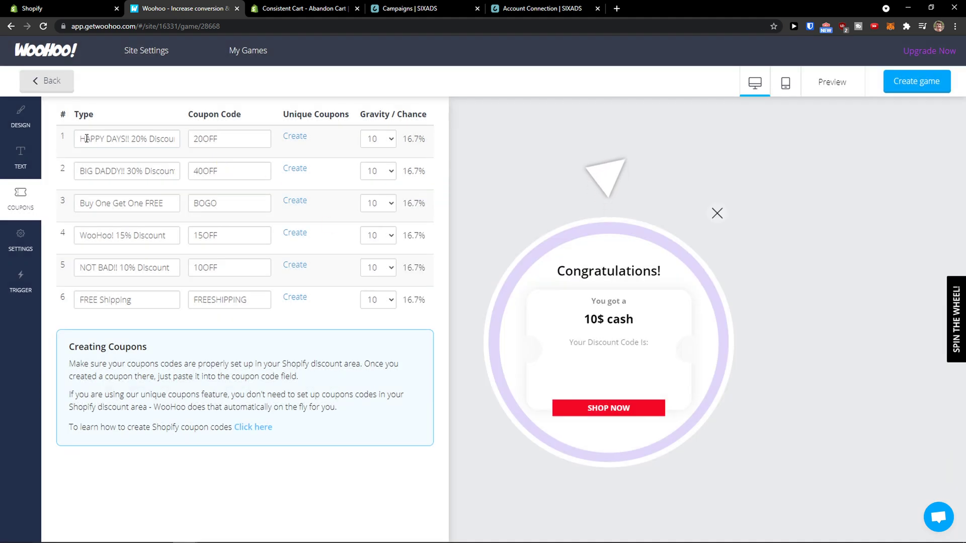
{"action": "left_click_drag", "start_coordinate": [87, 139], "coordinate": [143, 149]}
{"action": "left_click", "coordinate": [141, 144]}
{"action": "left_click_drag", "start_coordinate": [93, 170], "coordinate": [225, 178]}
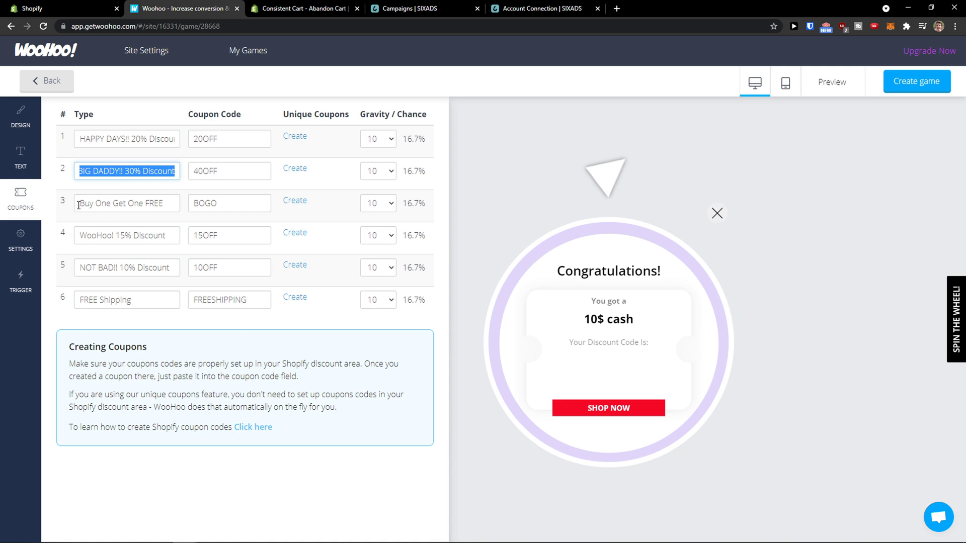
{"action": "left_click_drag", "start_coordinate": [78, 205], "coordinate": [176, 204]}
{"action": "left_click", "coordinate": [194, 204]}
{"action": "double_click", "coordinate": [194, 204]}
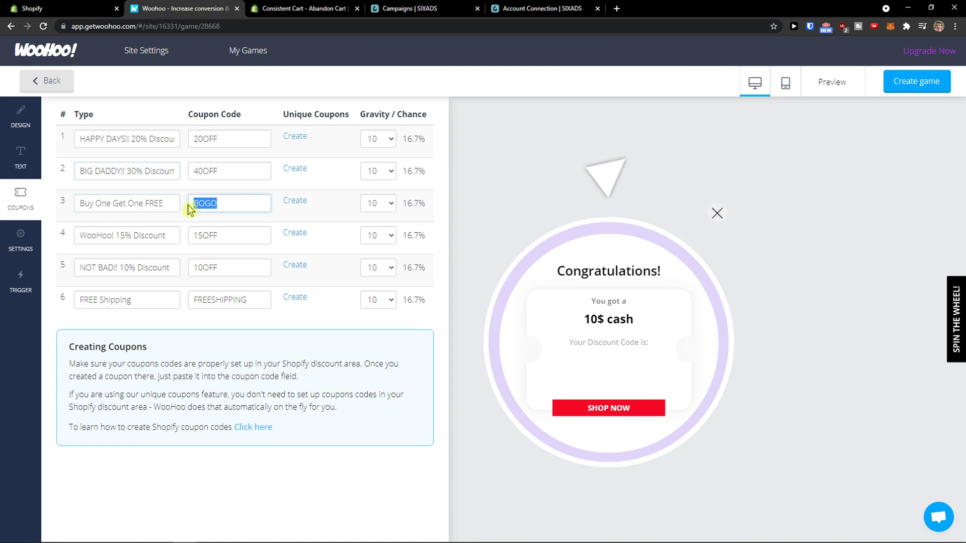
{"action": "left_click", "coordinate": [235, 205]}
Inspect the WooHoo! 15% Discount label, 15OFF code and first coupon's gravity choices.
{"action": "left_click_drag", "start_coordinate": [96, 240], "coordinate": [183, 237]}
{"action": "left_click", "coordinate": [206, 235]}
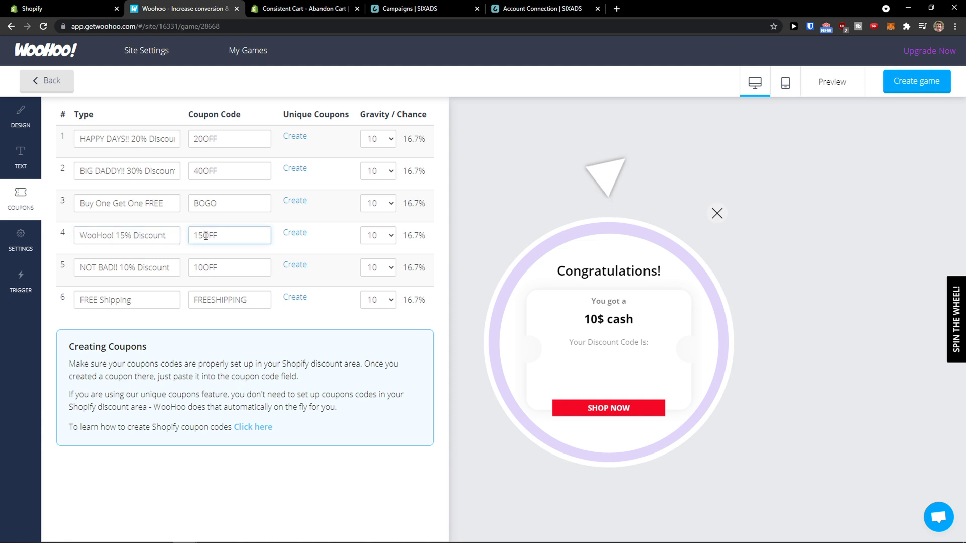
{"action": "left_click", "coordinate": [386, 147]}
{"action": "left_click", "coordinate": [388, 147]}
{"action": "left_click_drag", "start_coordinate": [85, 203], "coordinate": [387, 203]}
Set the Buy One Get One FREE coupon's gravity back to 10.
{"action": "left_click", "coordinate": [388, 203]}
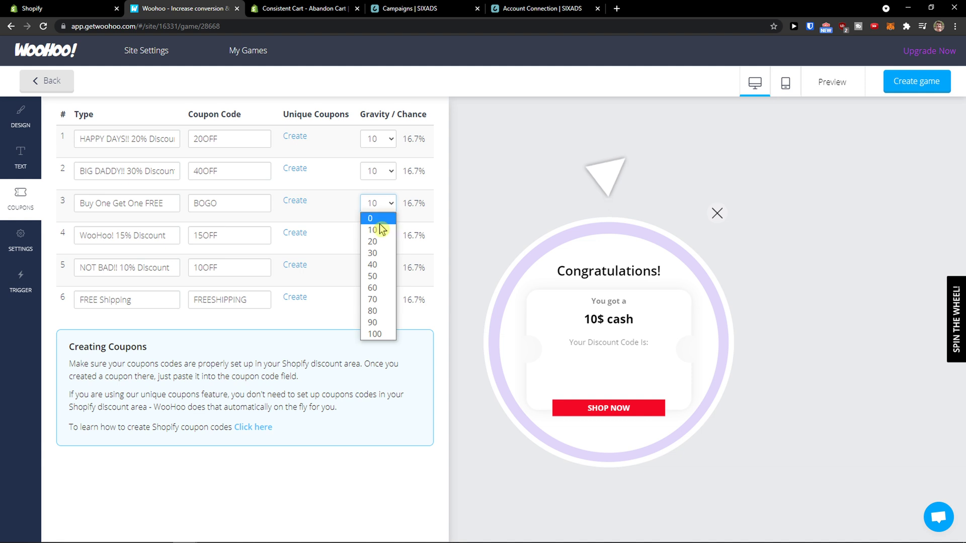
{"action": "left_click", "coordinate": [375, 218]}
{"action": "left_click", "coordinate": [378, 203]}
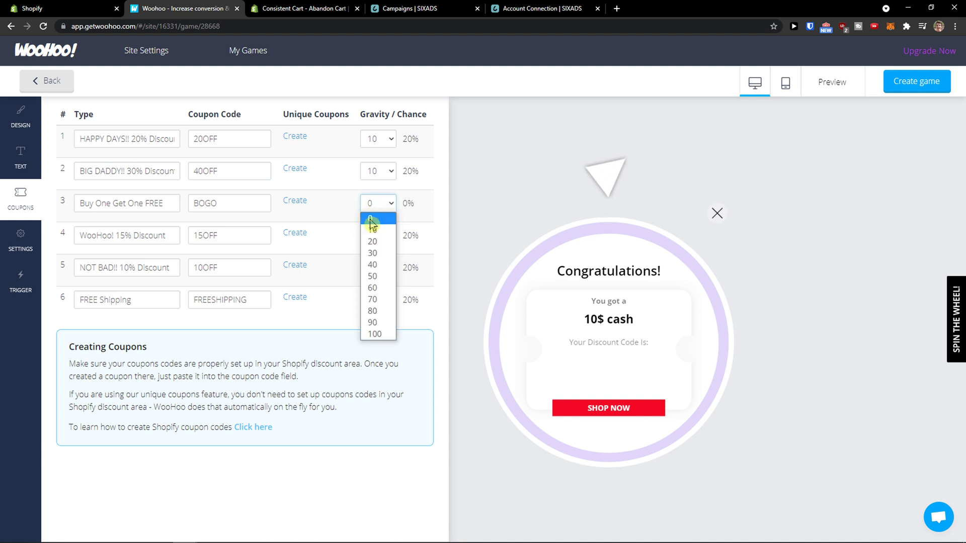
{"action": "left_click", "coordinate": [372, 231]}
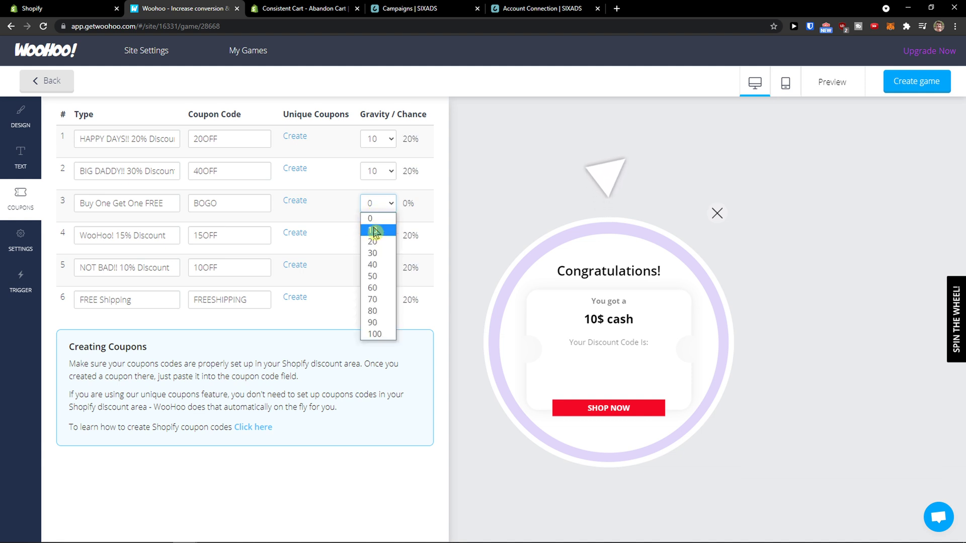
{"action": "left_click", "coordinate": [373, 231]}
{"action": "left_click", "coordinate": [373, 232]}
Set gravity to 20 for coupons 4, 5, 6, 2 and 1.
{"action": "left_click", "coordinate": [378, 235]}
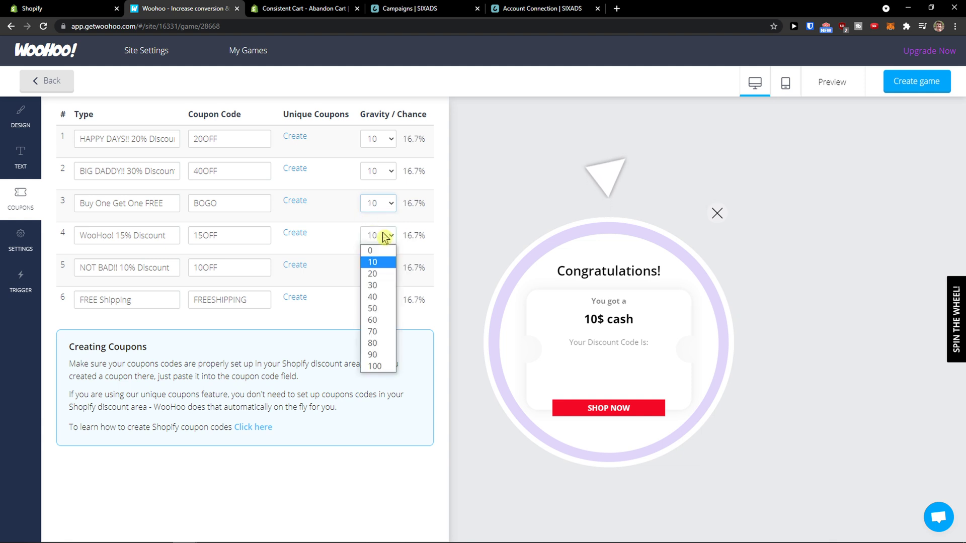
{"action": "left_click", "coordinate": [385, 274]}
{"action": "left_click", "coordinate": [386, 272]}
{"action": "left_click", "coordinate": [384, 306]}
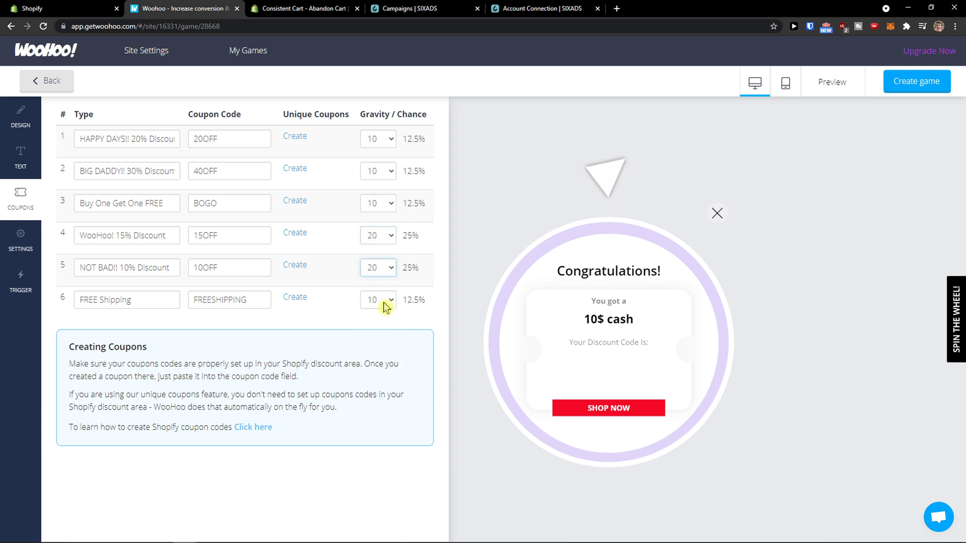
{"action": "left_click", "coordinate": [384, 300]}
{"action": "left_click", "coordinate": [384, 338]}
{"action": "left_click", "coordinate": [382, 172]}
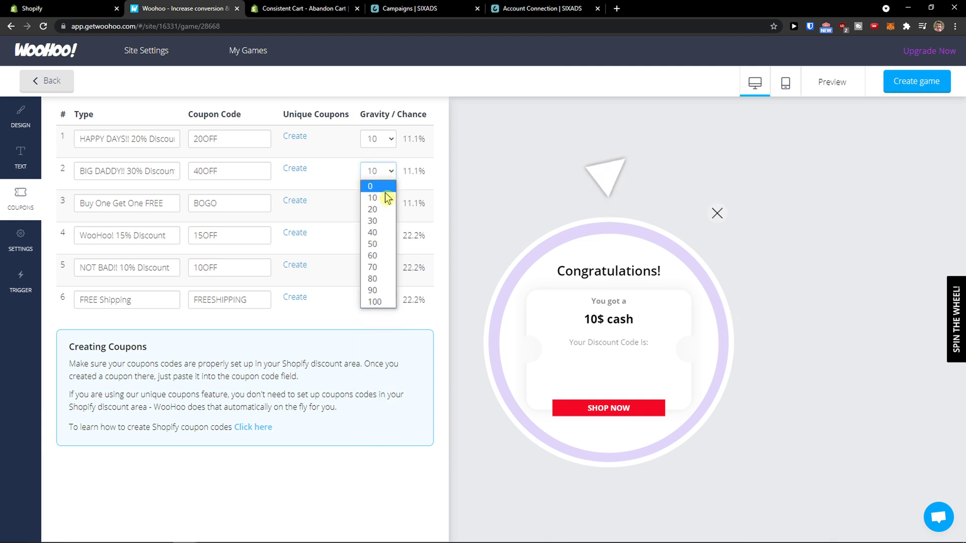
{"action": "left_click", "coordinate": [383, 211]}
{"action": "left_click", "coordinate": [385, 140]}
{"action": "left_click", "coordinate": [378, 176]}
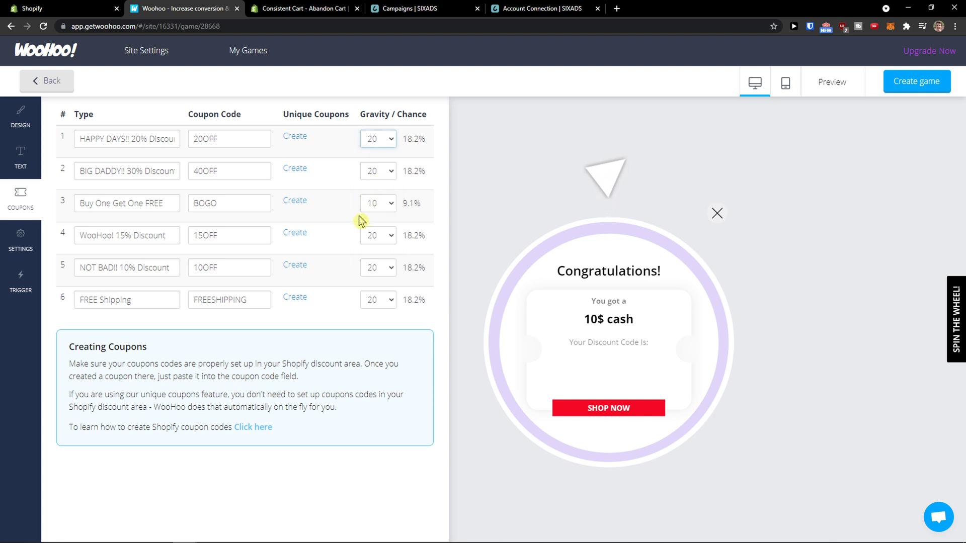
Confirm BOGO stays at gravity 10 and the fourth coupon at 20.
{"action": "left_click", "coordinate": [371, 206]}
{"action": "left_click", "coordinate": [370, 210]}
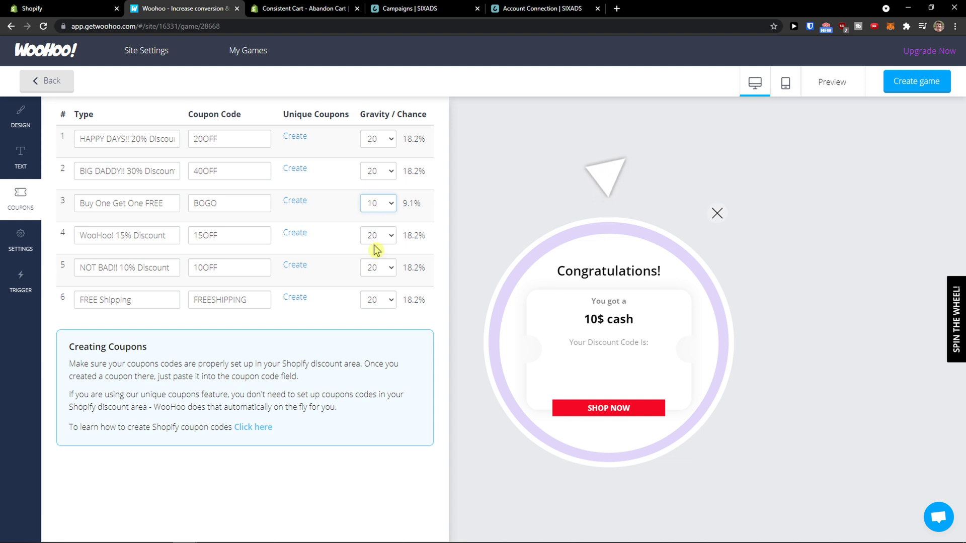
{"action": "mouse_move", "coordinate": [319, 540]}
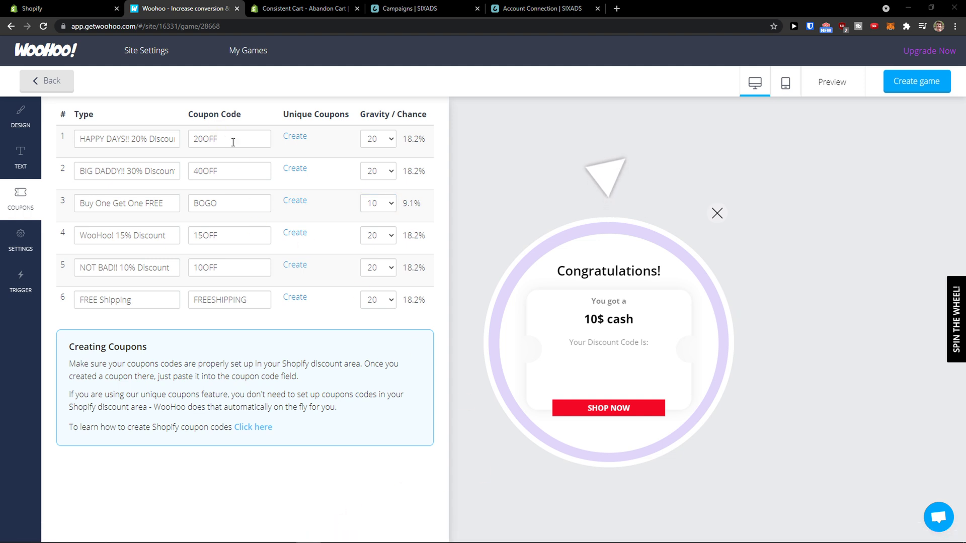
{"action": "left_click", "coordinate": [387, 243]}
{"action": "left_click", "coordinate": [387, 243]}
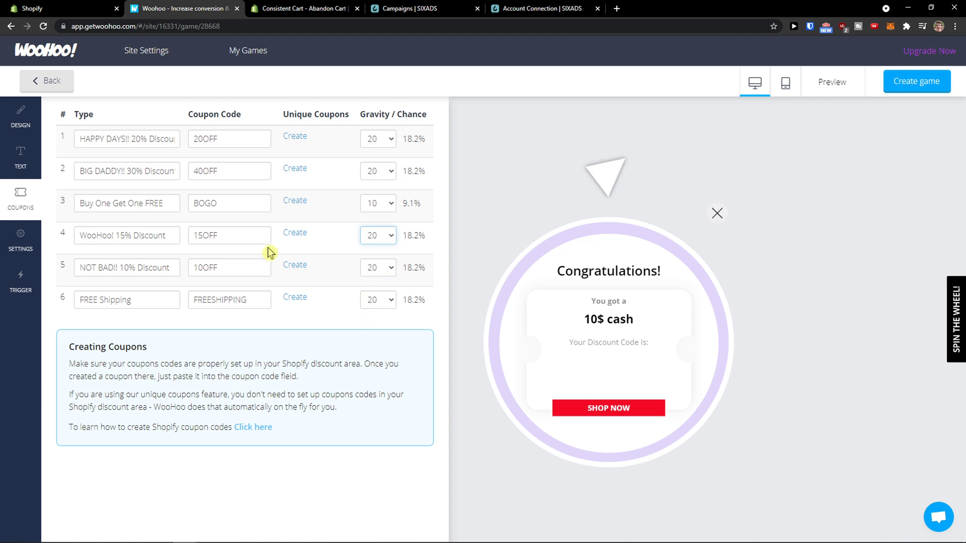
{"action": "left_click", "coordinate": [21, 242]}
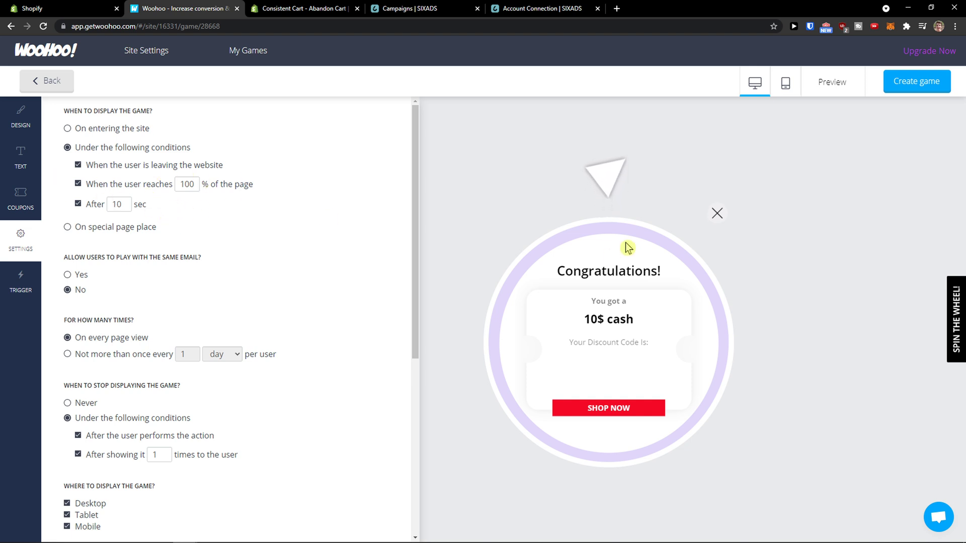
Scroll through the display settings for when, how often and where the popup appears.
{"action": "scroll", "coordinate": [218, 265], "scroll_direction": "down", "scroll_amount": 1}
{"action": "scroll", "coordinate": [220, 267], "scroll_direction": "up", "scroll_amount": 1}
{"action": "scroll", "coordinate": [214, 268], "scroll_direction": "down", "scroll_amount": 1}
{"action": "scroll", "coordinate": [214, 269], "scroll_direction": "up", "scroll_amount": 1}
{"action": "scroll", "coordinate": [216, 264], "scroll_direction": "down", "scroll_amount": 1}
{"action": "scroll", "coordinate": [216, 263], "scroll_direction": "up", "scroll_amount": 1}
{"action": "scroll", "coordinate": [216, 259], "scroll_direction": "down", "scroll_amount": 1}
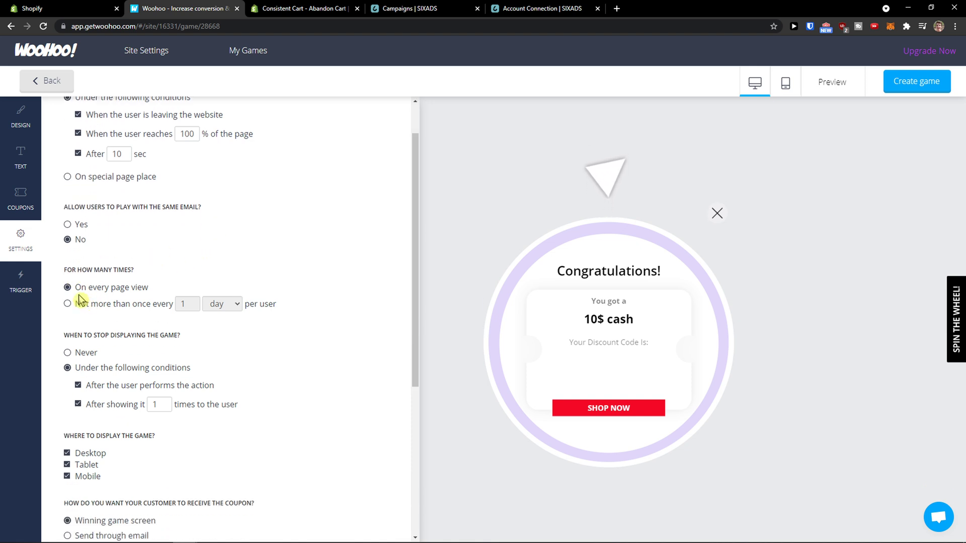
Limit the game to not more than once every 1 day per user.
{"action": "left_click", "coordinate": [126, 305]}
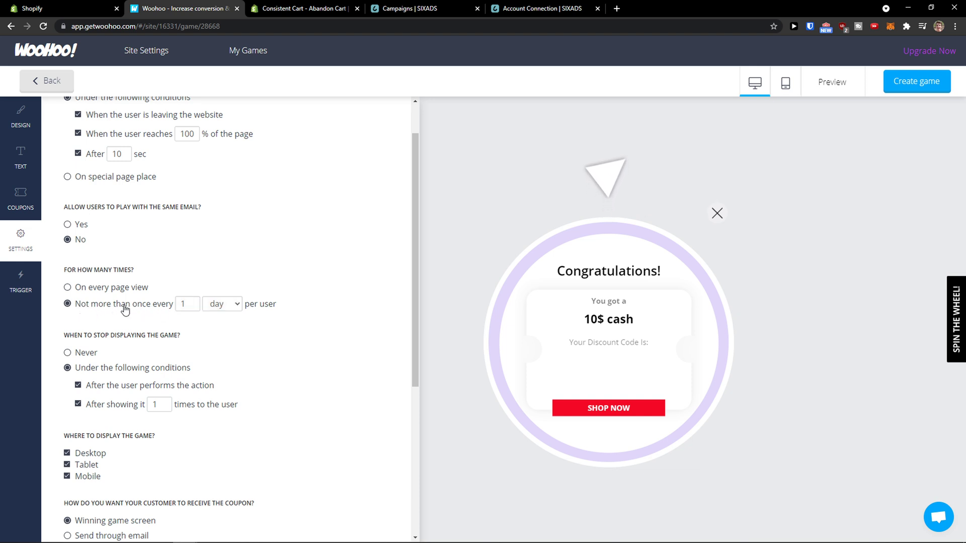
{"action": "left_click", "coordinate": [190, 306]}
{"action": "scroll", "coordinate": [113, 349], "scroll_direction": "down", "scroll_amount": 1}
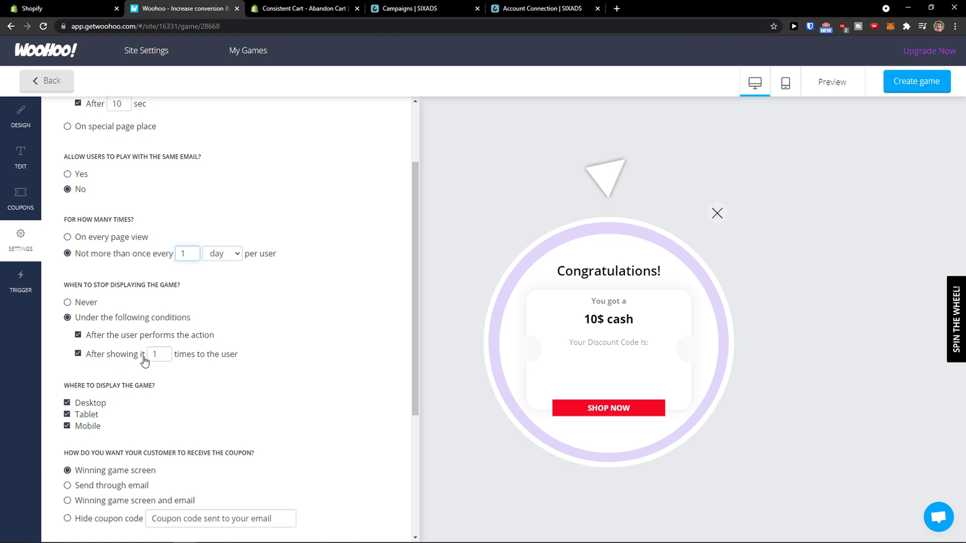
{"action": "scroll", "coordinate": [224, 367], "scroll_direction": "down", "scroll_amount": 1}
{"action": "scroll", "coordinate": [217, 368], "scroll_direction": "down", "scroll_amount": 1}
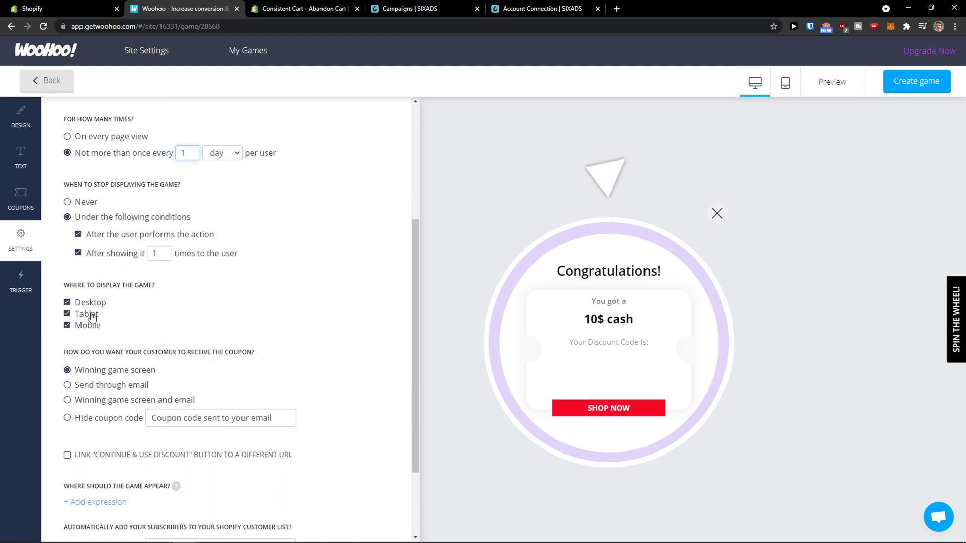
{"action": "scroll", "coordinate": [111, 337], "scroll_direction": "down", "scroll_amount": 1}
{"action": "scroll", "coordinate": [112, 337], "scroll_direction": "down", "scroll_amount": 1}
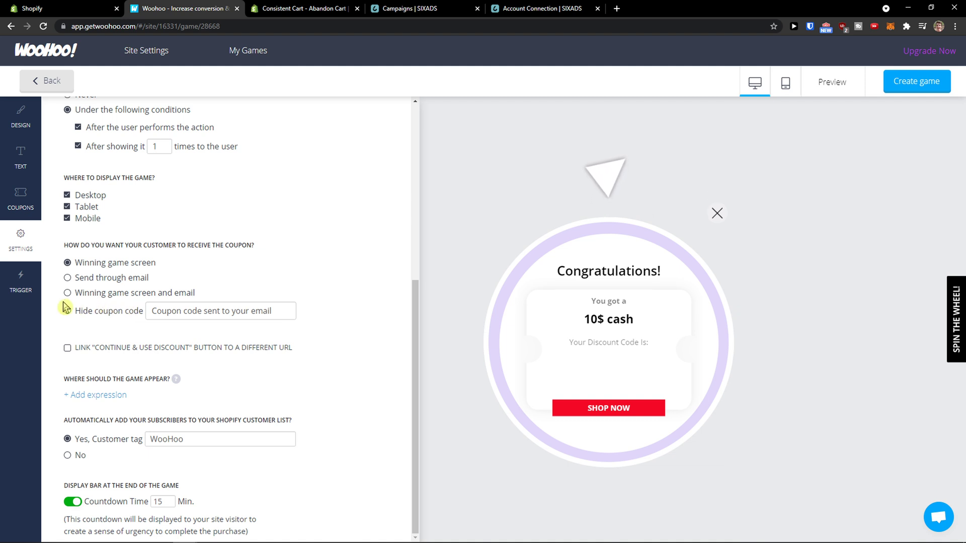
{"action": "left_click", "coordinate": [21, 285]}
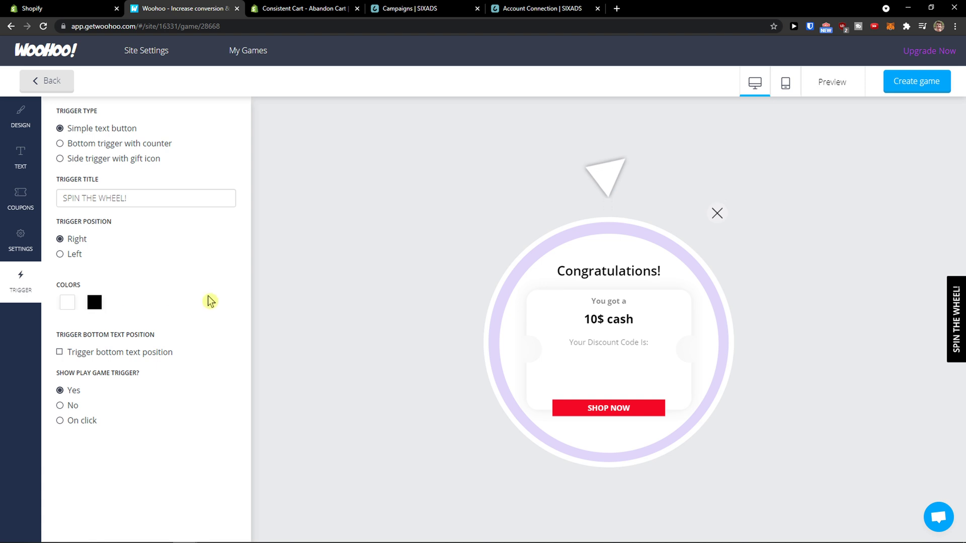
Close the Congratulations preview and set the SPIN THE WHEEL! trigger position to Left.
{"action": "triple_click", "coordinate": [84, 189]}
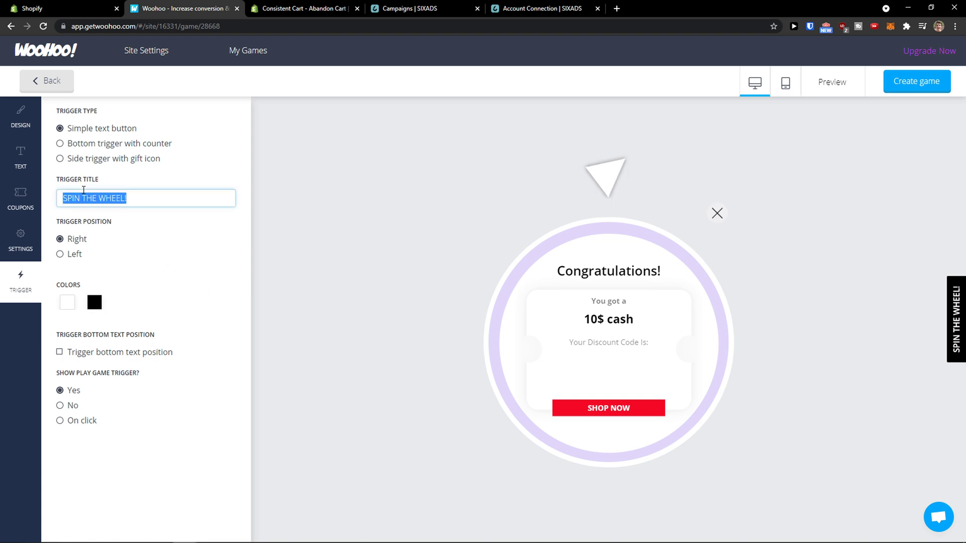
{"action": "left_click", "coordinate": [716, 214]}
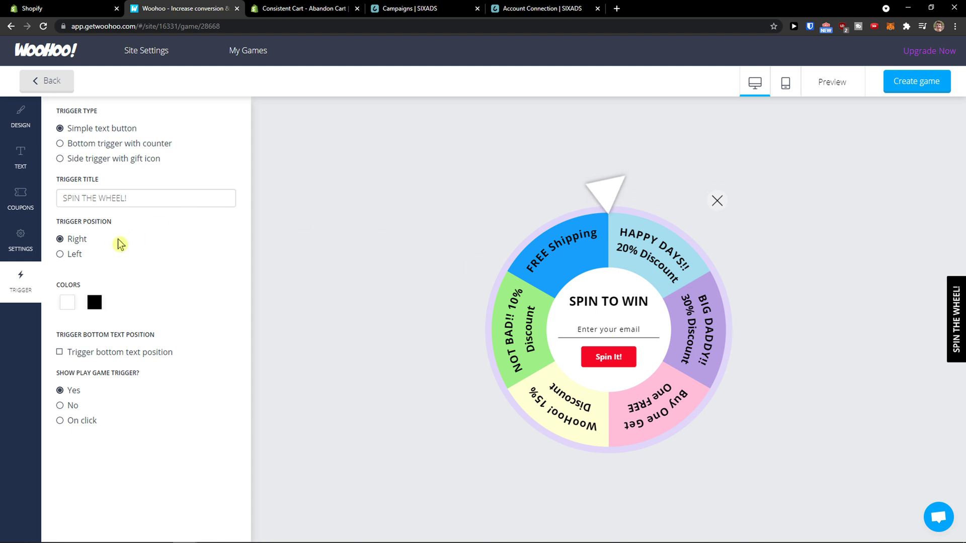
{"action": "left_click", "coordinate": [75, 255]}
{"action": "left_click", "coordinate": [78, 254]}
{"action": "left_click", "coordinate": [76, 238]}
{"action": "left_click", "coordinate": [78, 252]}
{"action": "left_click", "coordinate": [75, 239]}
{"action": "left_click", "coordinate": [76, 254]}
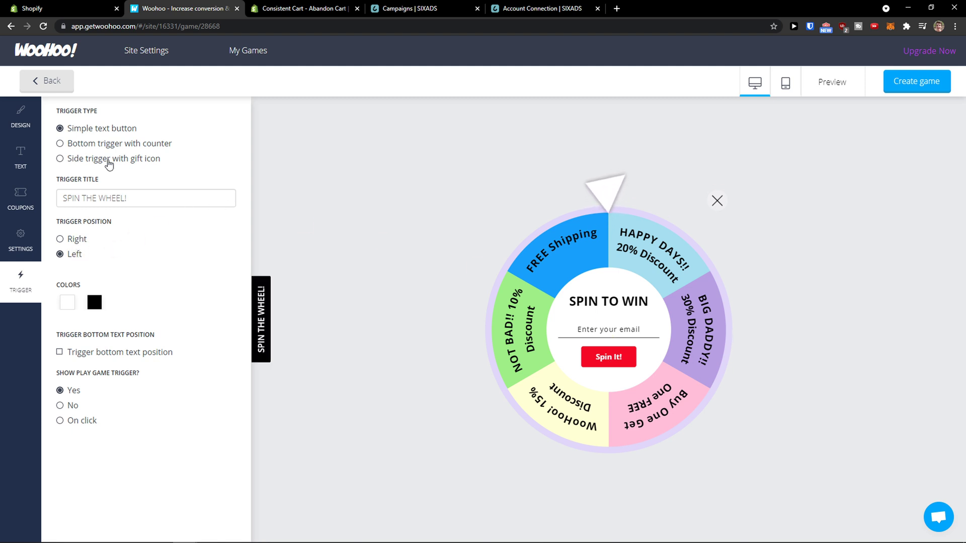
Try the counter and gift-icon trigger styles, keep the Simple text button, and preview the wheel.
{"action": "left_click", "coordinate": [113, 145]}
{"action": "left_click", "coordinate": [121, 132]}
{"action": "left_click", "coordinate": [119, 157]}
{"action": "left_click", "coordinate": [125, 144]}
{"action": "left_click", "coordinate": [123, 131]}
{"action": "left_click", "coordinate": [119, 160]}
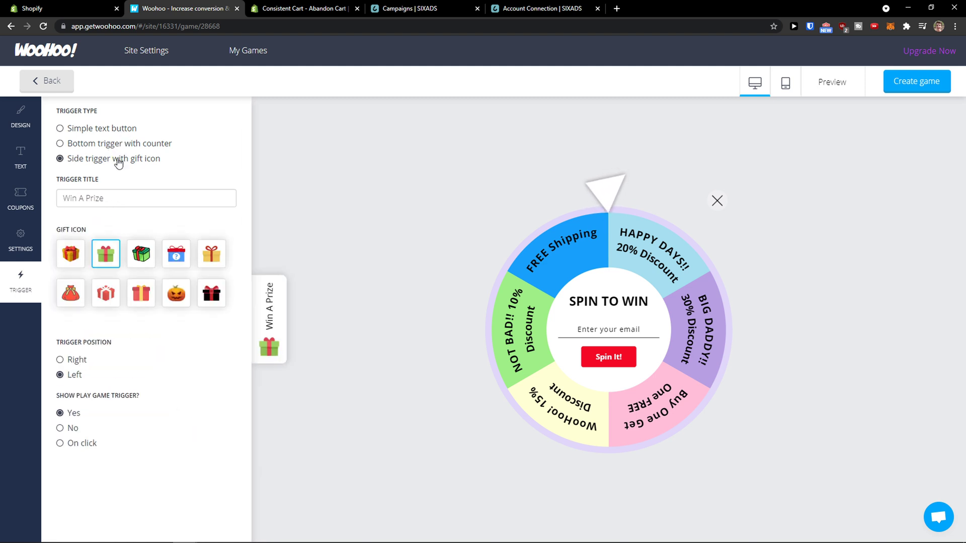
{"action": "left_click", "coordinate": [124, 146]}
{"action": "left_click", "coordinate": [125, 133]}
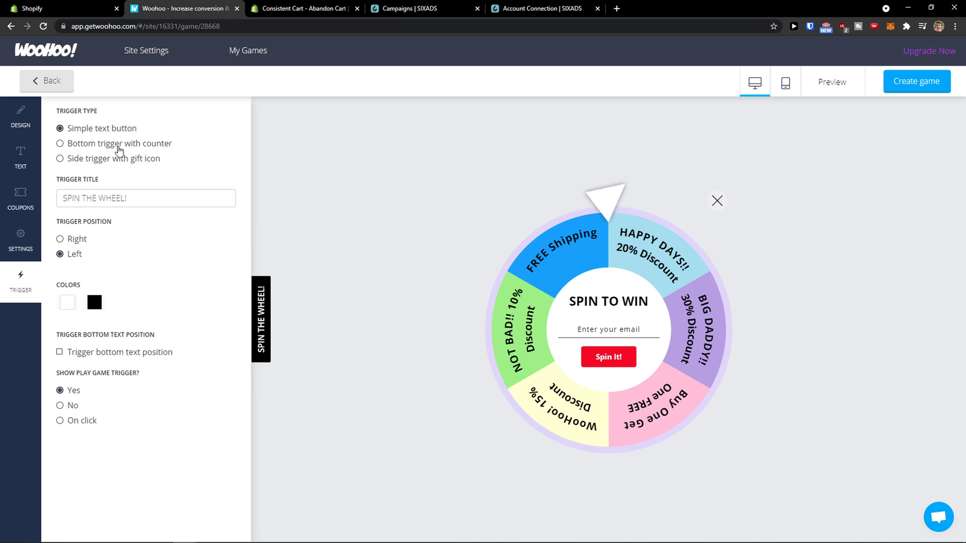
{"action": "left_click", "coordinate": [831, 85]}
{"action": "left_click", "coordinate": [264, 336]}
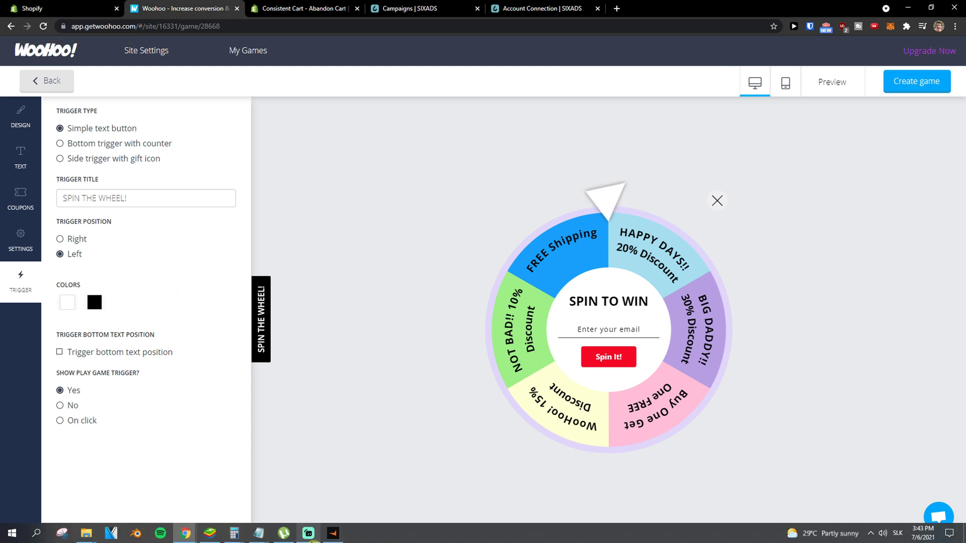
{"action": "mouse_move", "coordinate": [311, 538]}
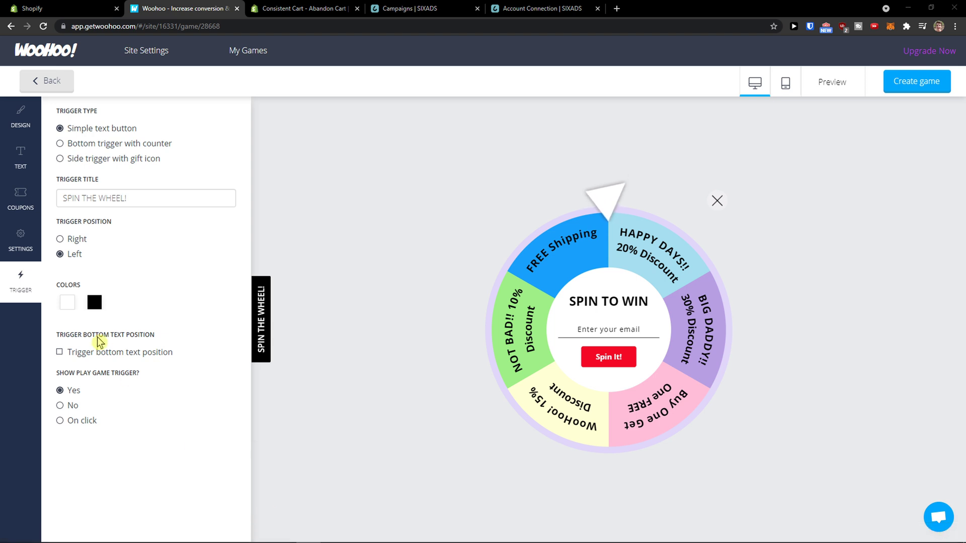